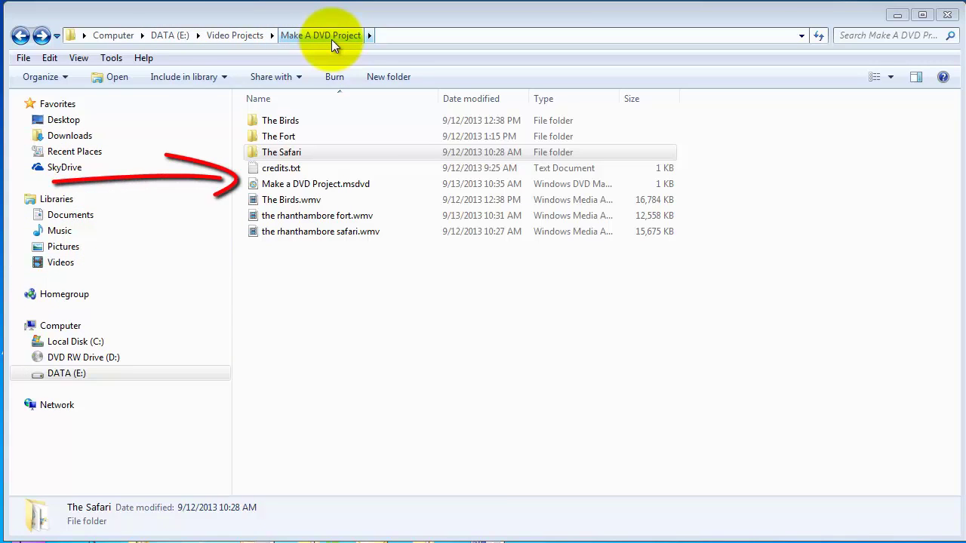
# Open the saved Ranthambhore DVD project, advance to the Ready to burn page, and browse Menu Styles
pyautogui.doubleClick(312, 187)
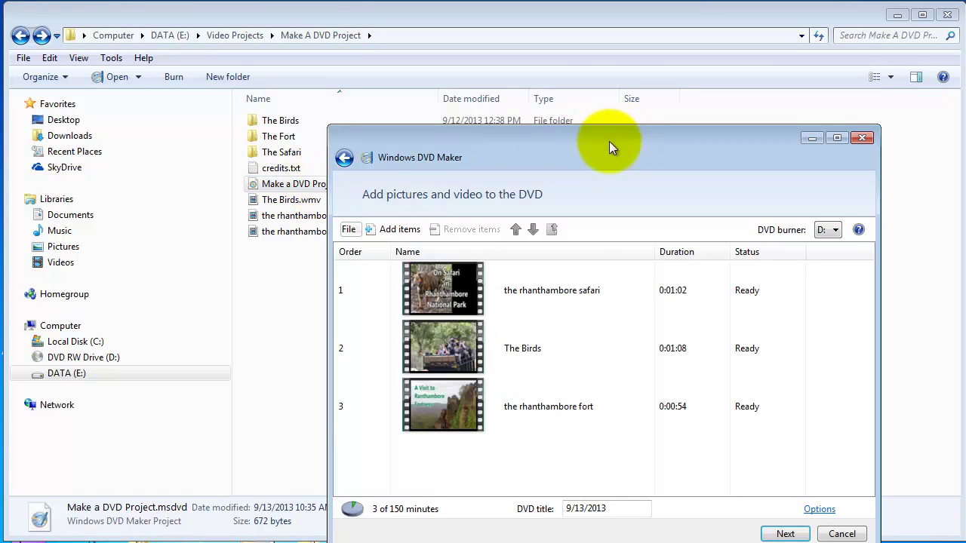
pyautogui.moveTo(608, 143); pyautogui.dragTo(522, 105)
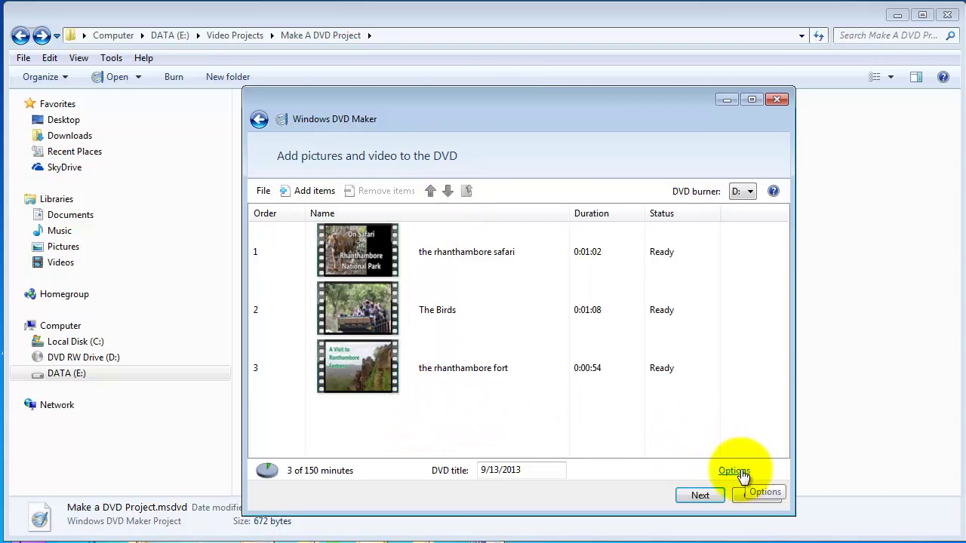
pyautogui.click(711, 496)
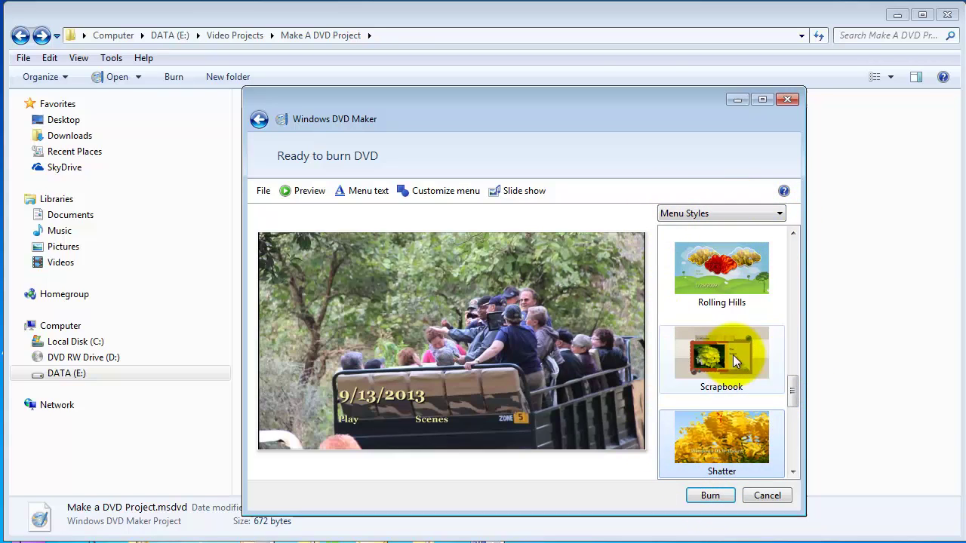
pyautogui.moveTo(792, 393); pyautogui.dragTo(834, 251)
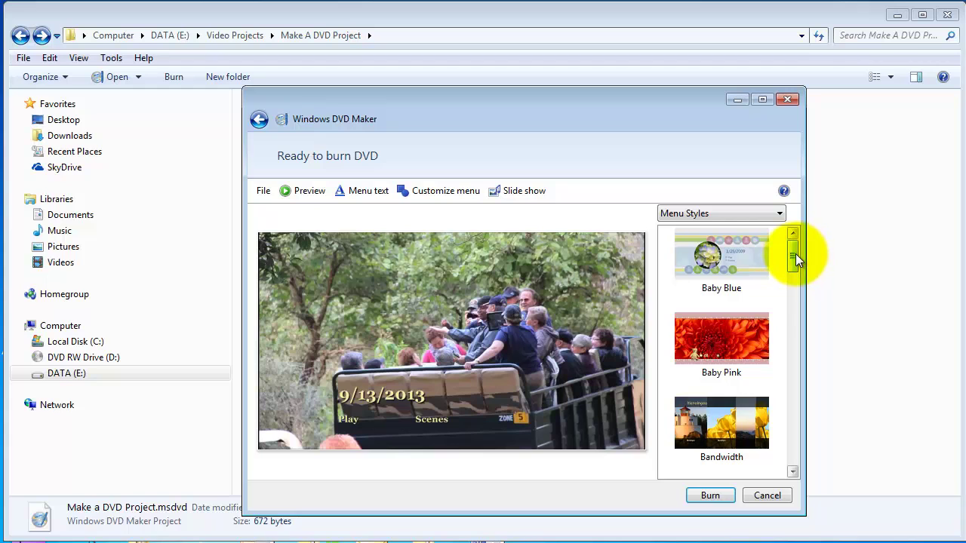
pyautogui.moveTo(795, 254); pyautogui.dragTo(800, 455)
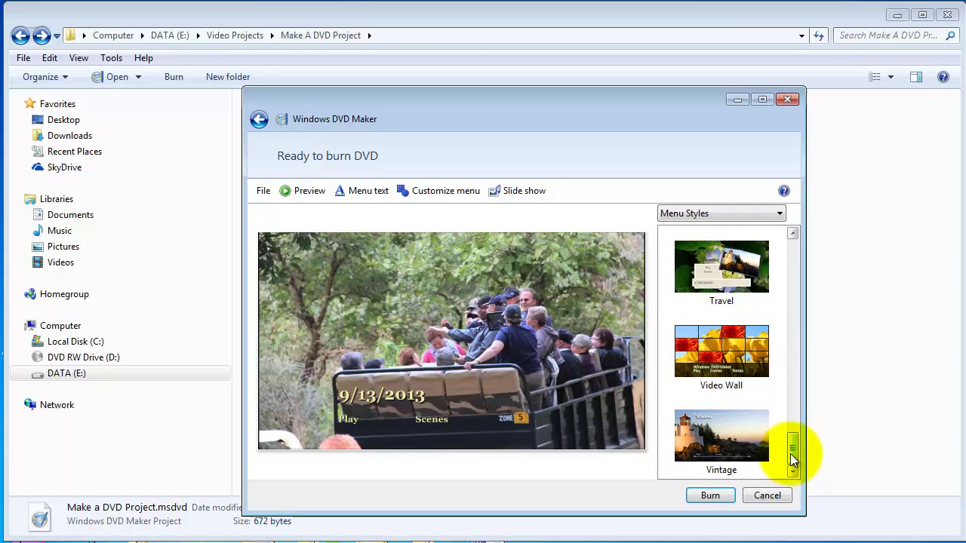
pyautogui.moveTo(791, 453); pyautogui.dragTo(803, 400)
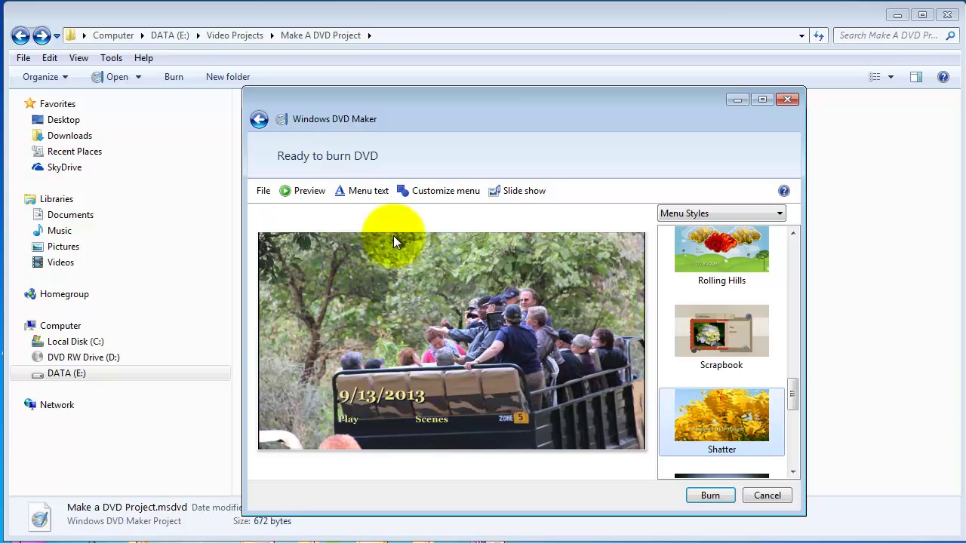
pyautogui.click(312, 190)
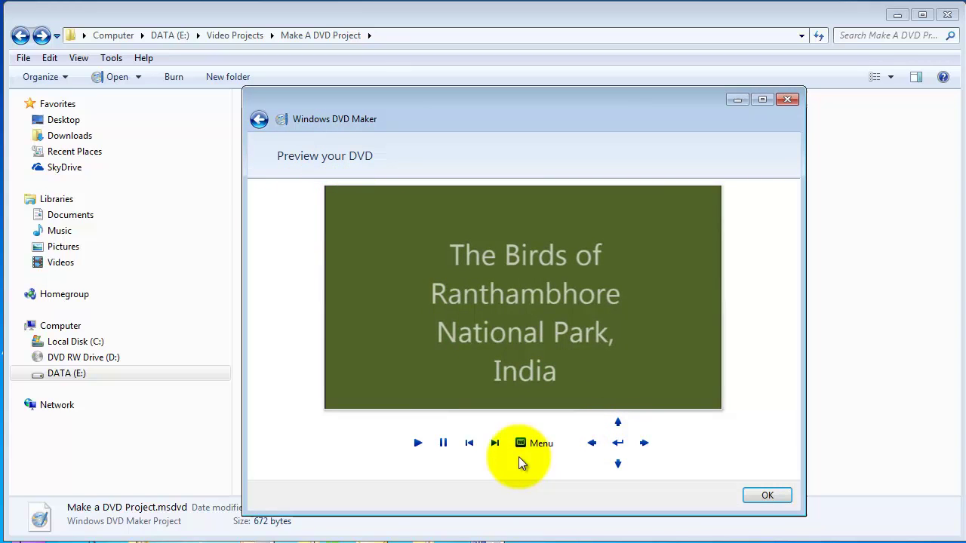
pyautogui.click(523, 445)
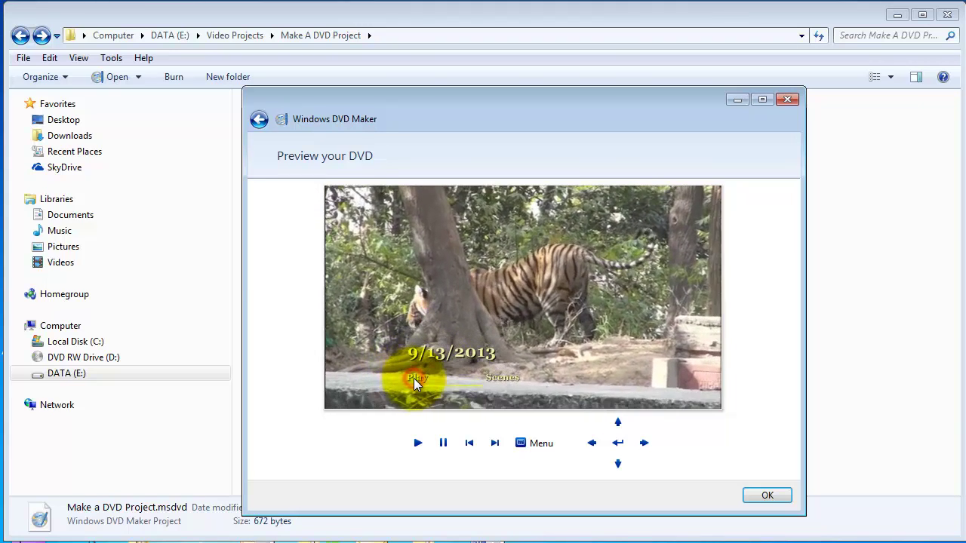
pyautogui.click(414, 378)
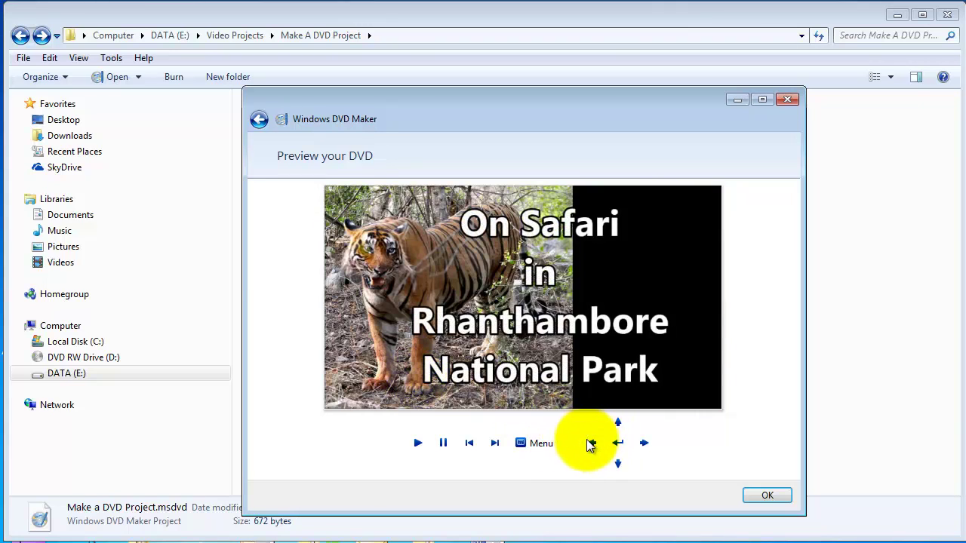
pyautogui.click(537, 444)
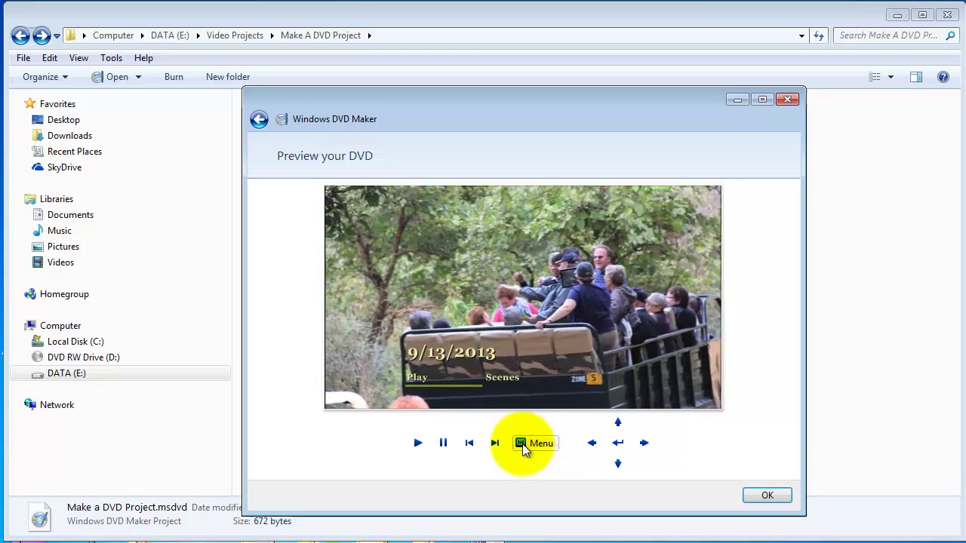
pyautogui.click(499, 380)
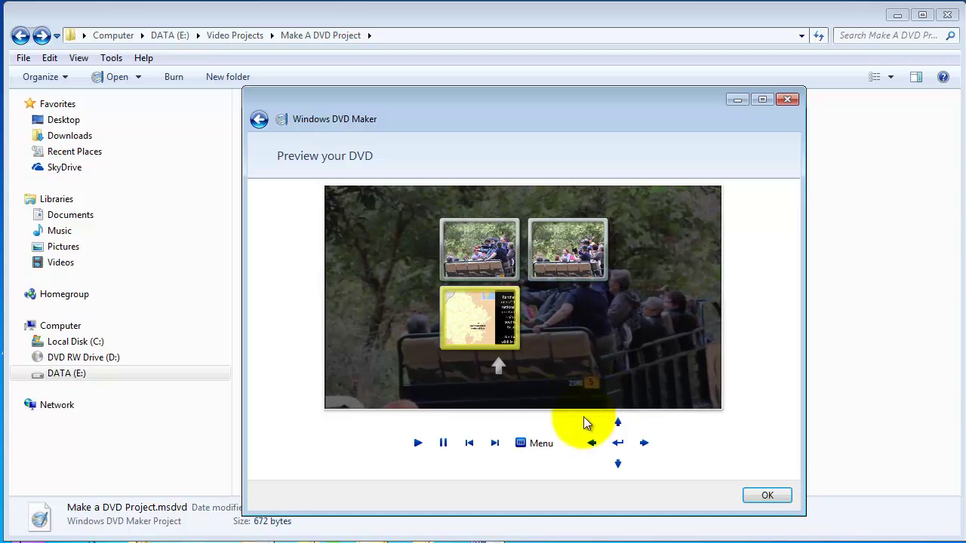
pyautogui.click(550, 449)
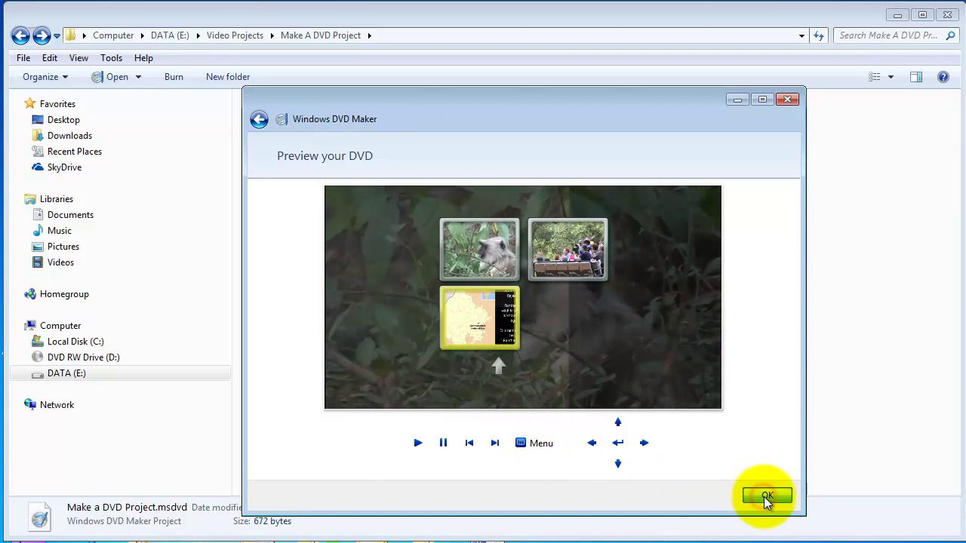
pyautogui.click(765, 496)
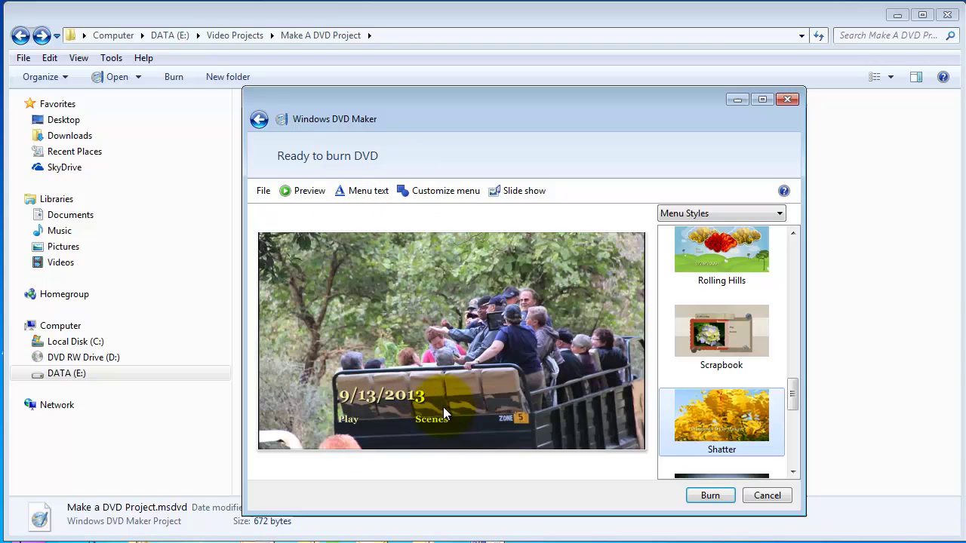
# Set the menu title to 'Ranthambhore National Parl' with buttons labelled Play All and Select Scenes
pyautogui.click(359, 191)
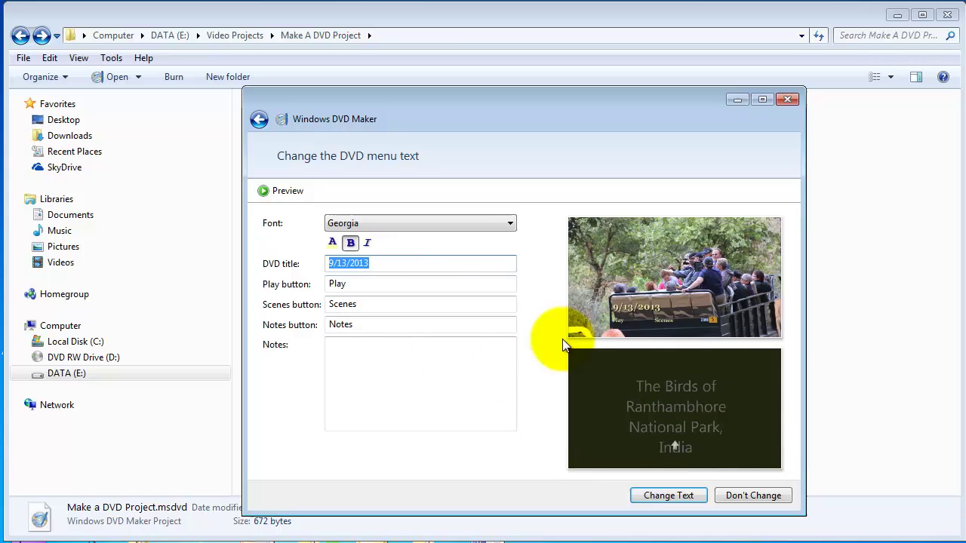
pyautogui.write('Rah')
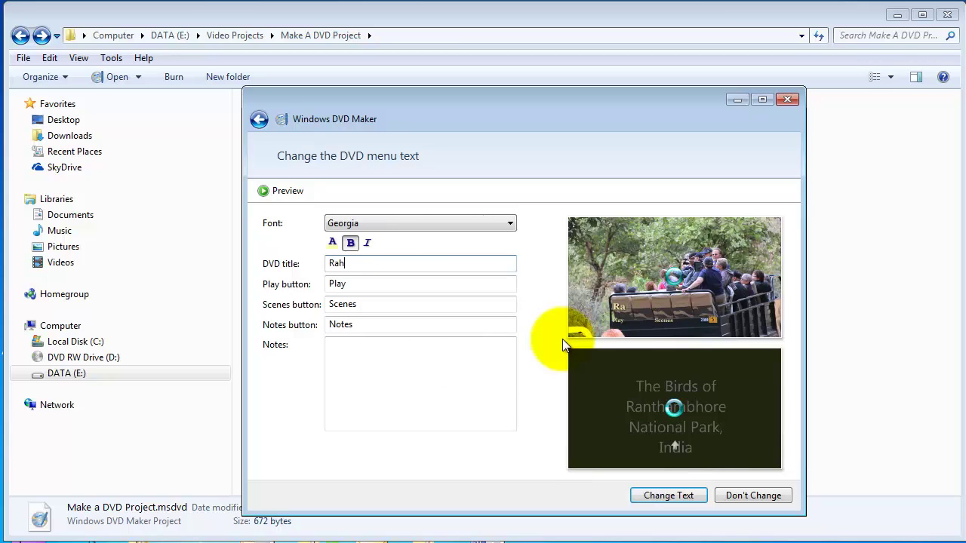
pyautogui.press('BackSpace')
pyautogui.write('nthambhore')
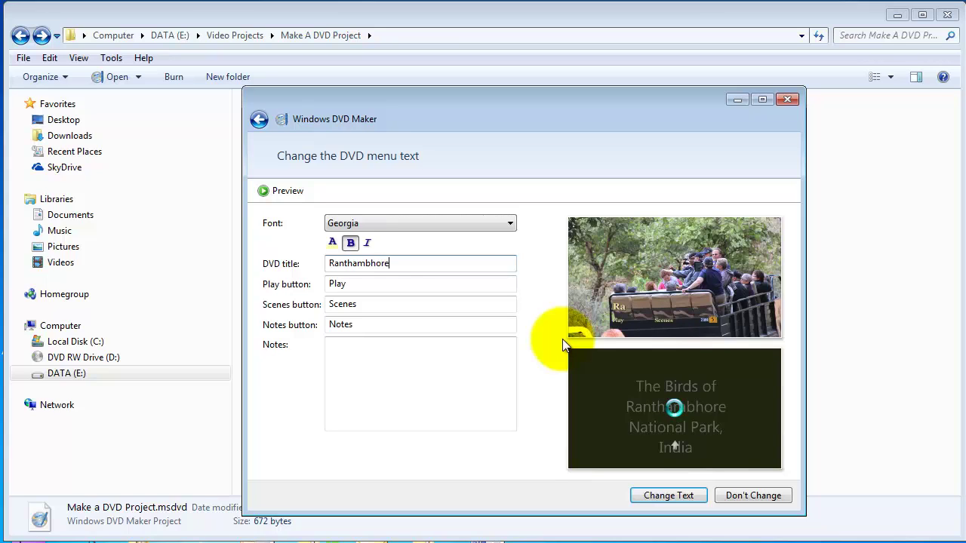
pyautogui.write(' National Parl')
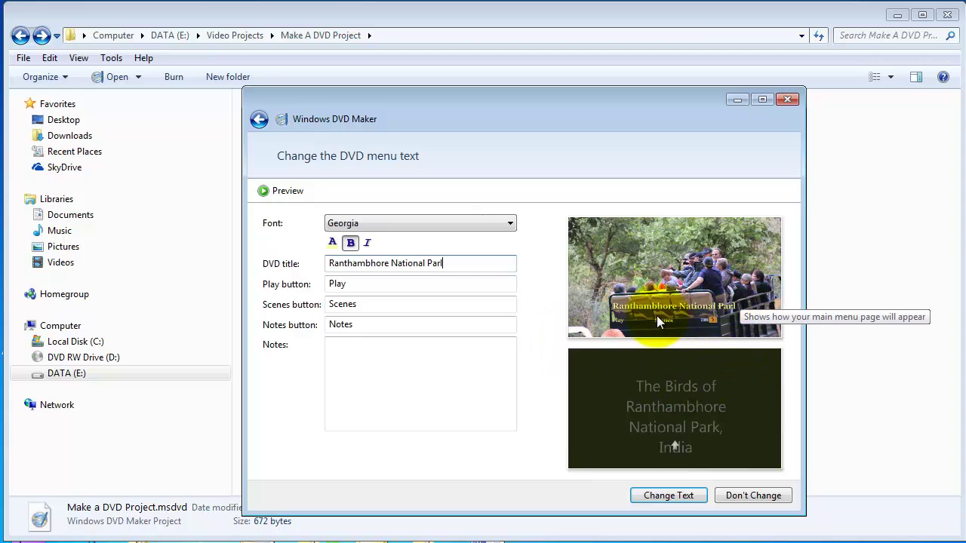
pyautogui.click(364, 284)
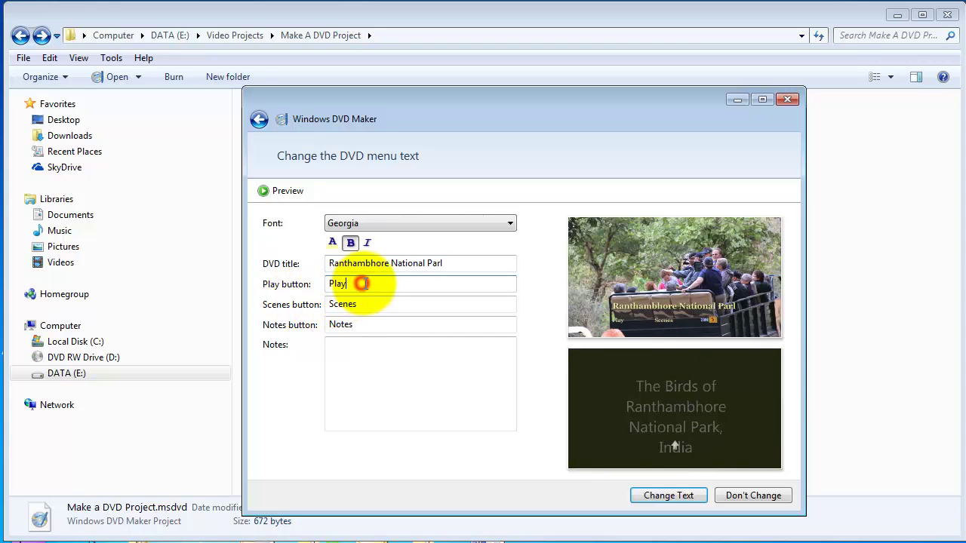
pyautogui.write('All')
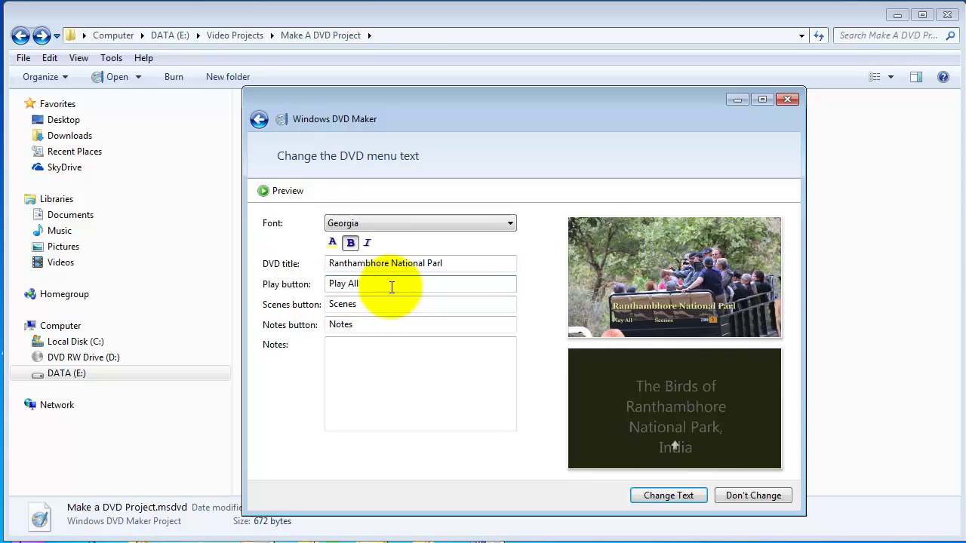
pyautogui.click(371, 301)
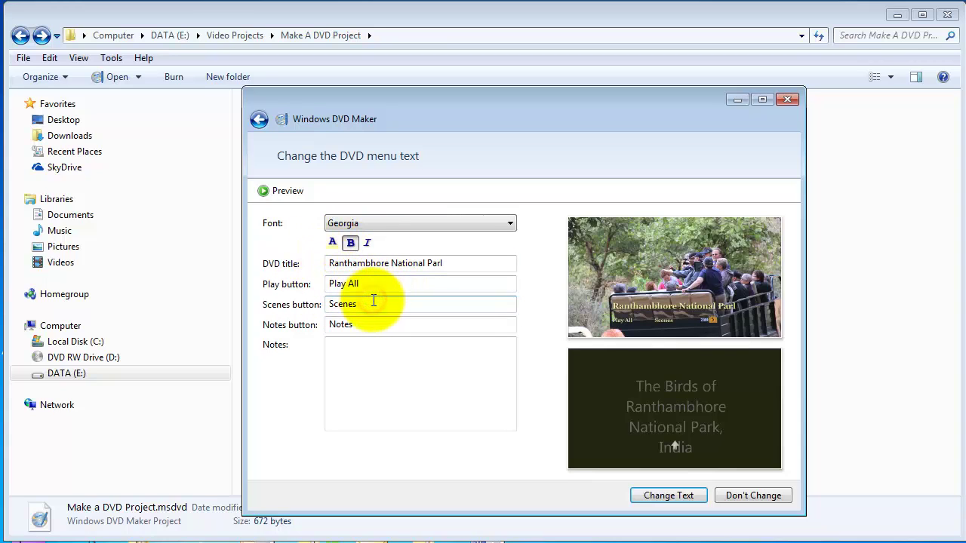
pyautogui.press('BackSpace')
pyautogui.press('BackSpace')
pyautogui.press('BackSpace')
pyautogui.write('elect Scene')
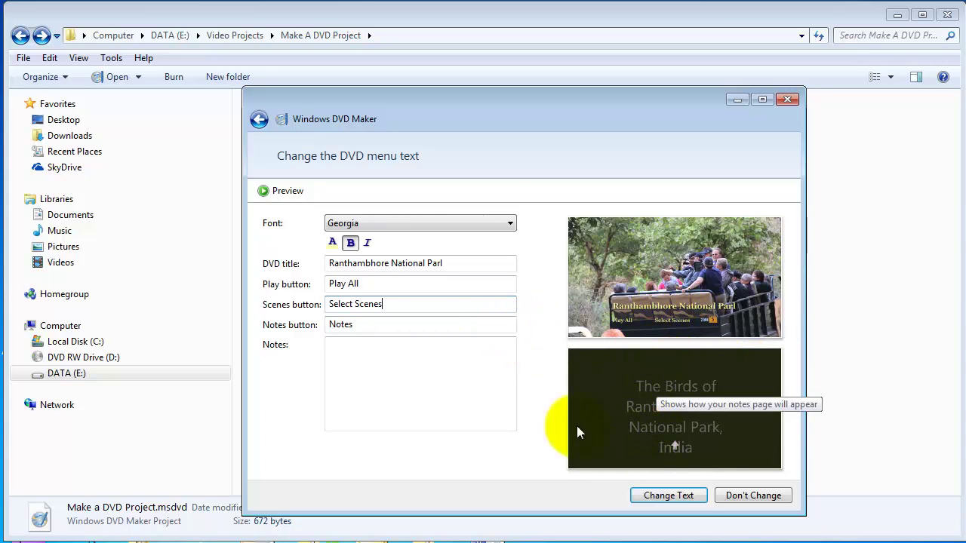
pyautogui.click(687, 500)
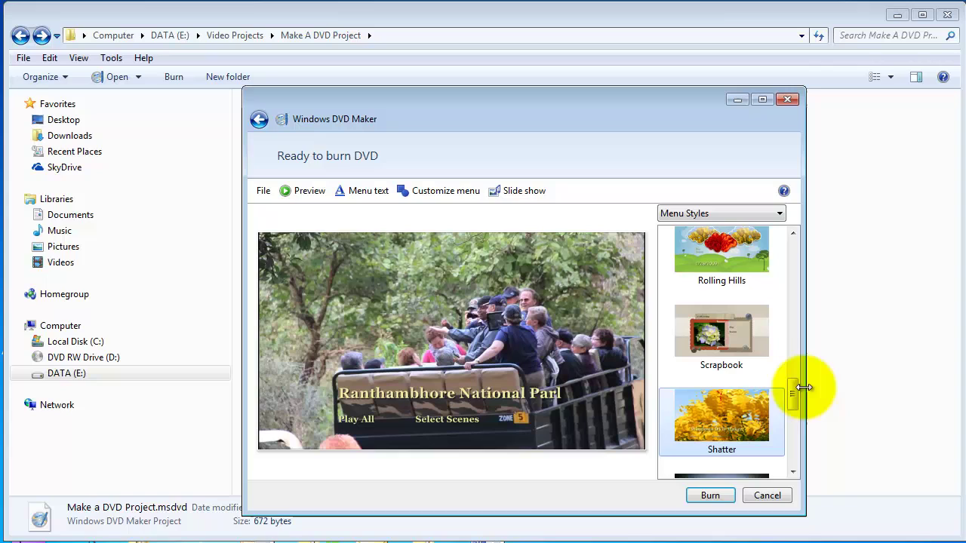
# Switch the DVD menu to the Photographs style and generate a preview of the disc
pyautogui.moveTo(791, 395); pyautogui.dragTo(807, 356)
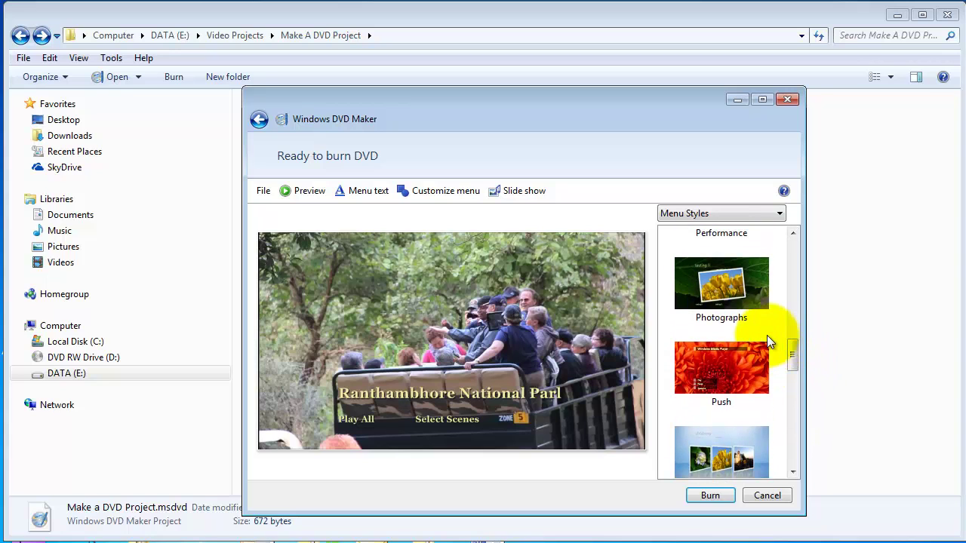
pyautogui.click(760, 267)
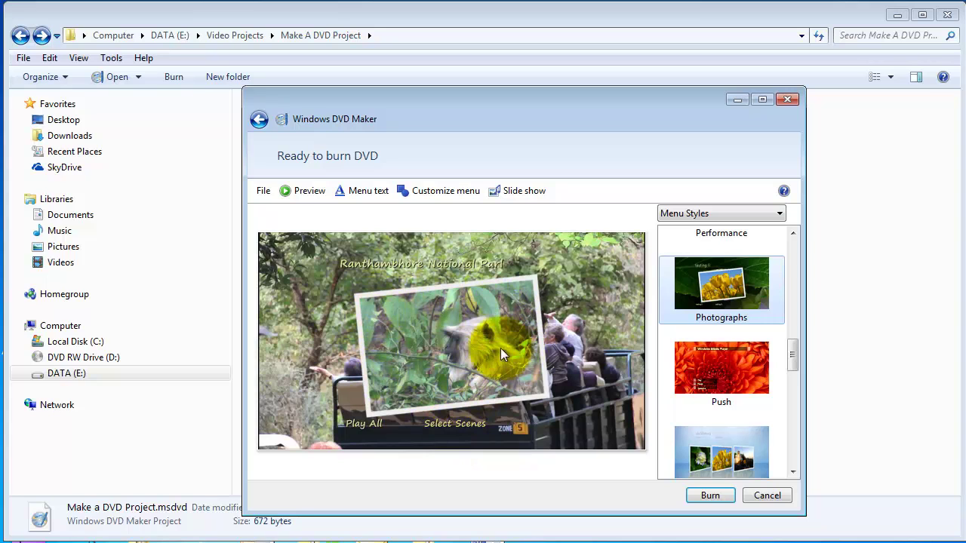
pyautogui.click(308, 191)
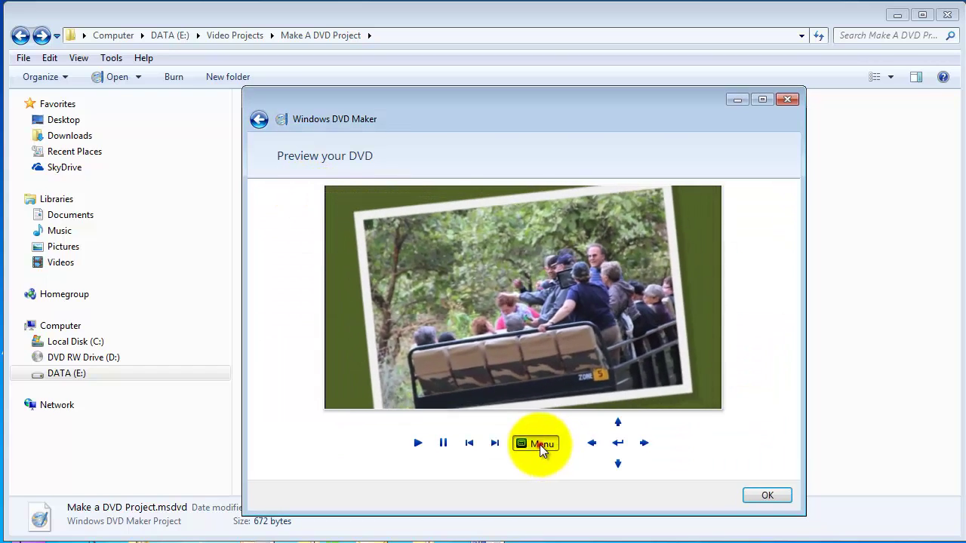
# Test the preview's Menu and Select Scenes navigation, then close the preview
pyautogui.click(540, 444)
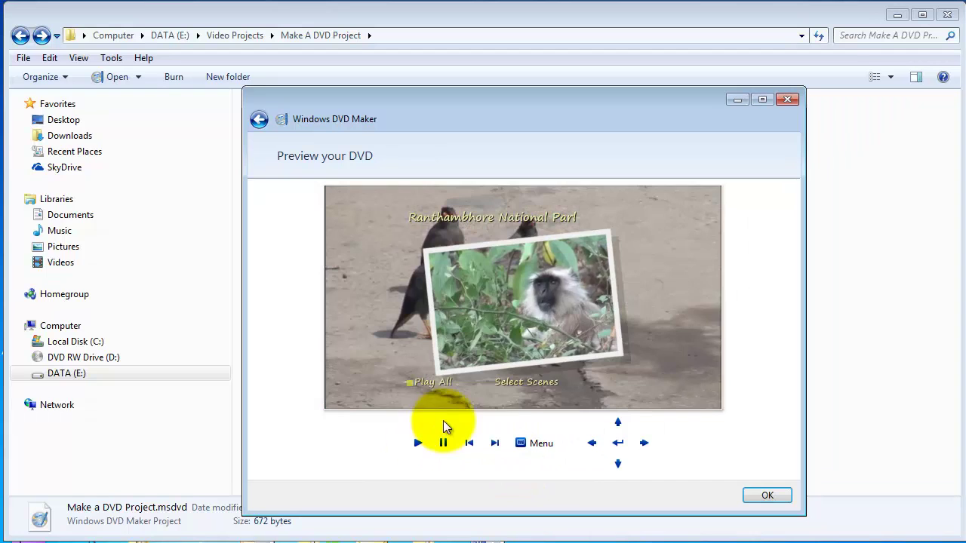
pyautogui.click(533, 384)
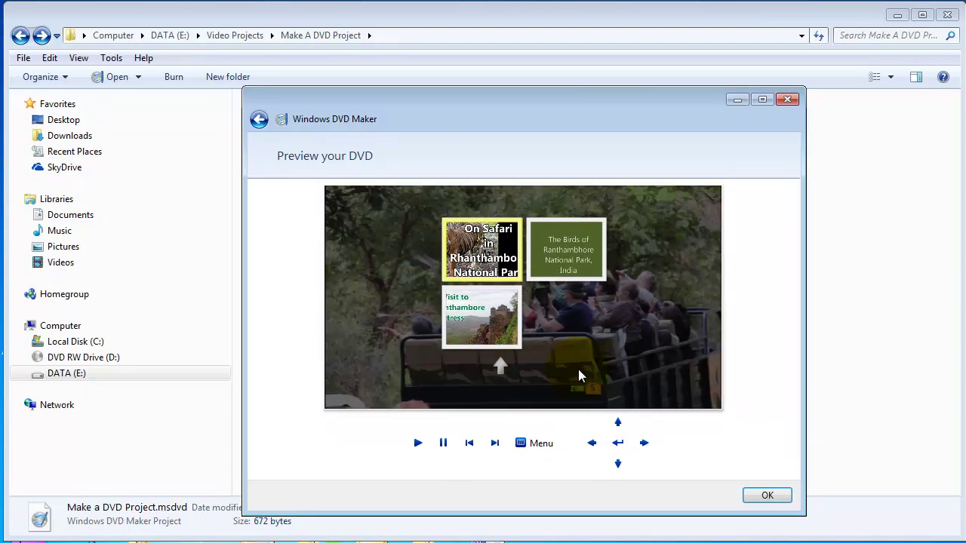
pyautogui.click(500, 368)
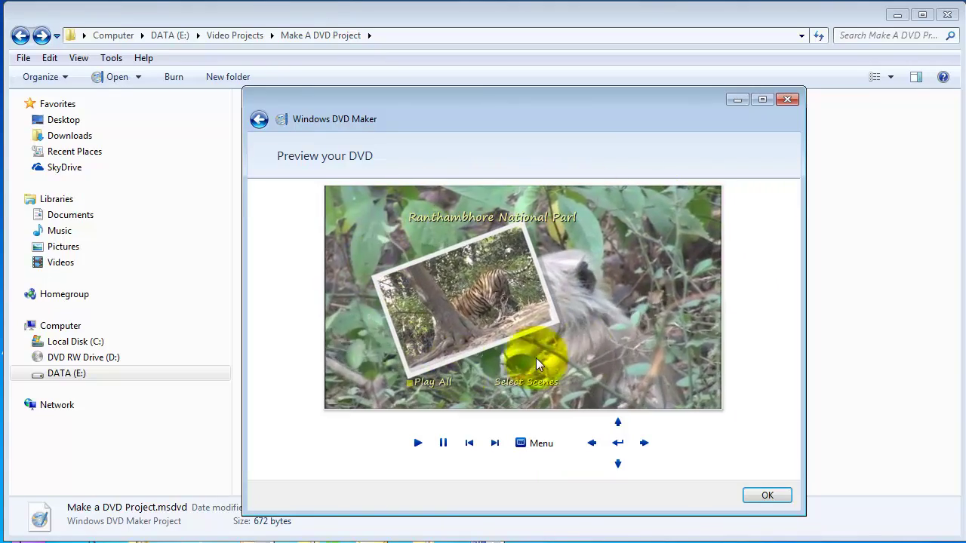
pyautogui.click(769, 496)
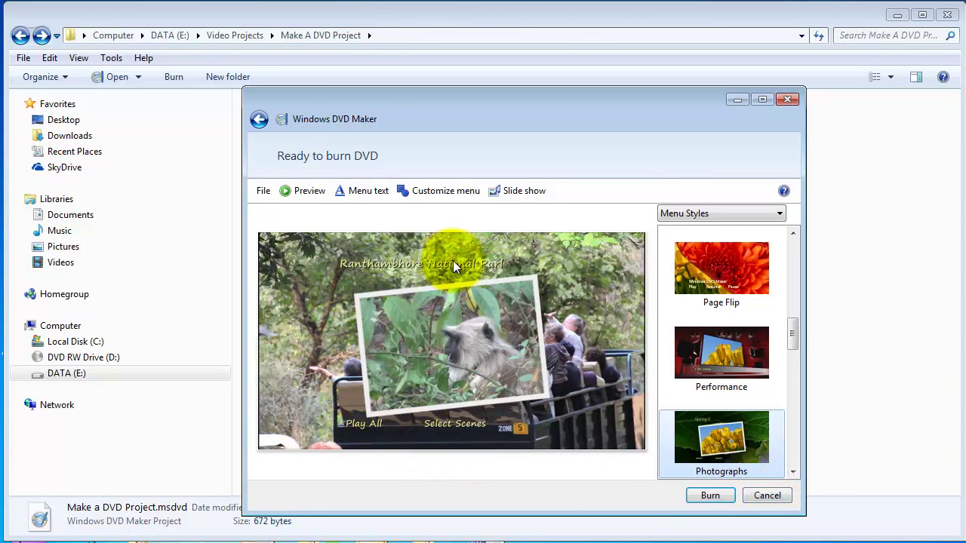
# Open the menu style customization and browse for a background on the DATA (E:) drive
pyautogui.click(435, 193)
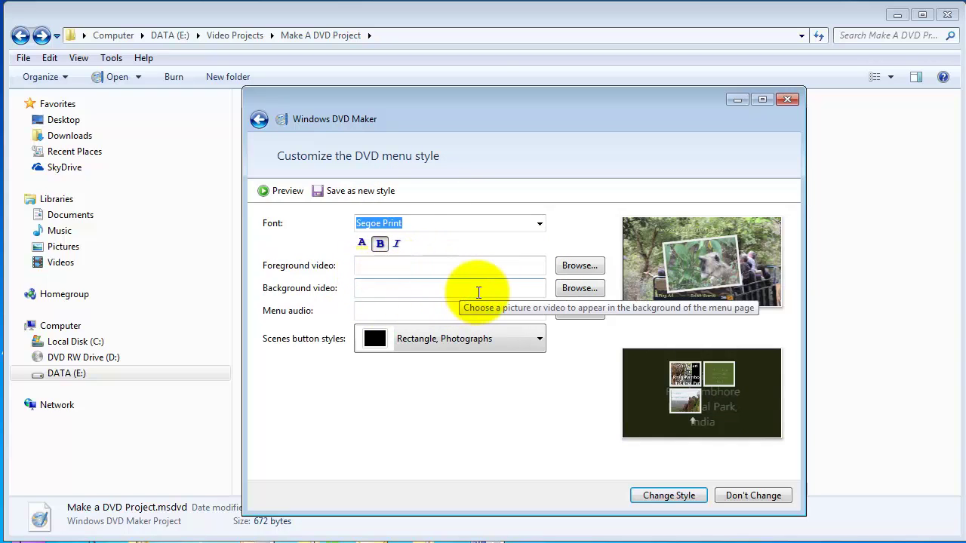
pyautogui.click(577, 288)
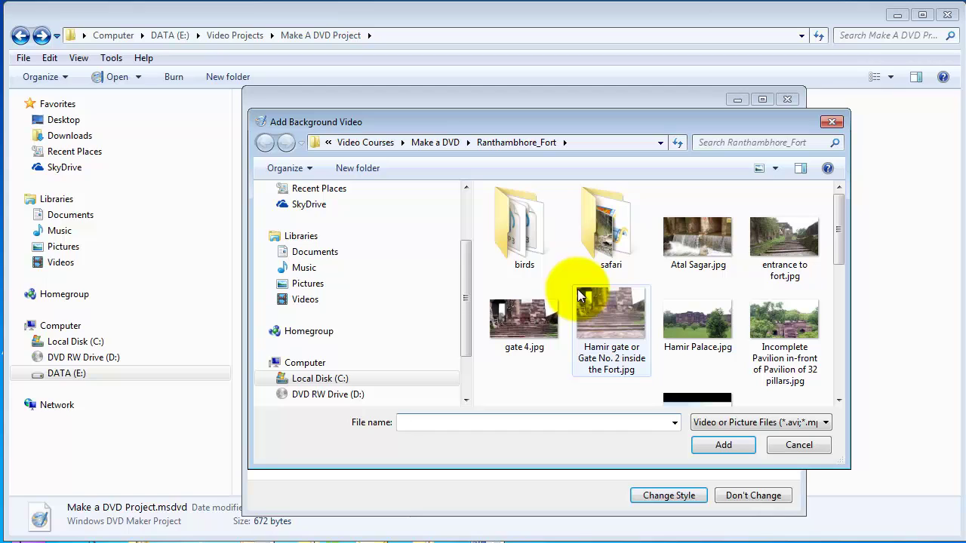
pyautogui.click(438, 142)
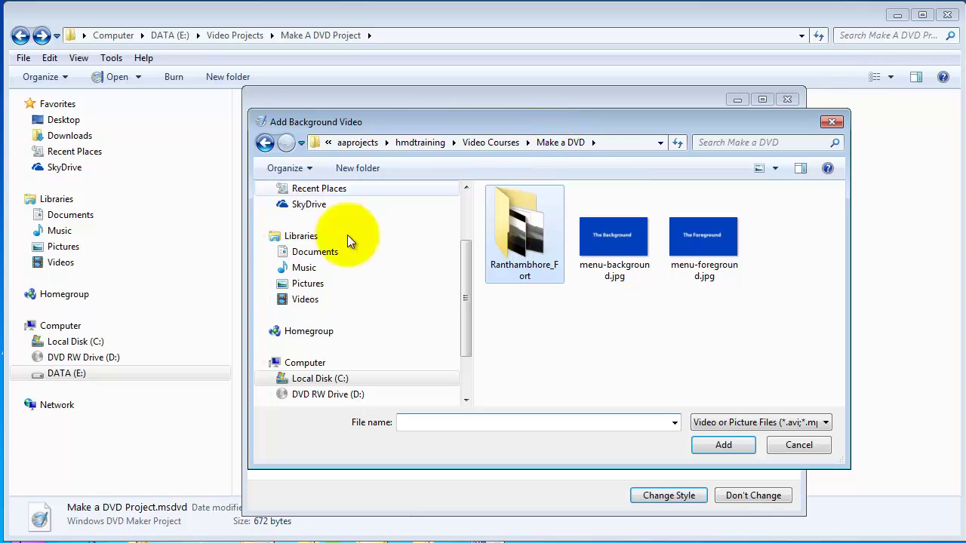
pyautogui.moveTo(457, 317); pyautogui.dragTo(465, 365)
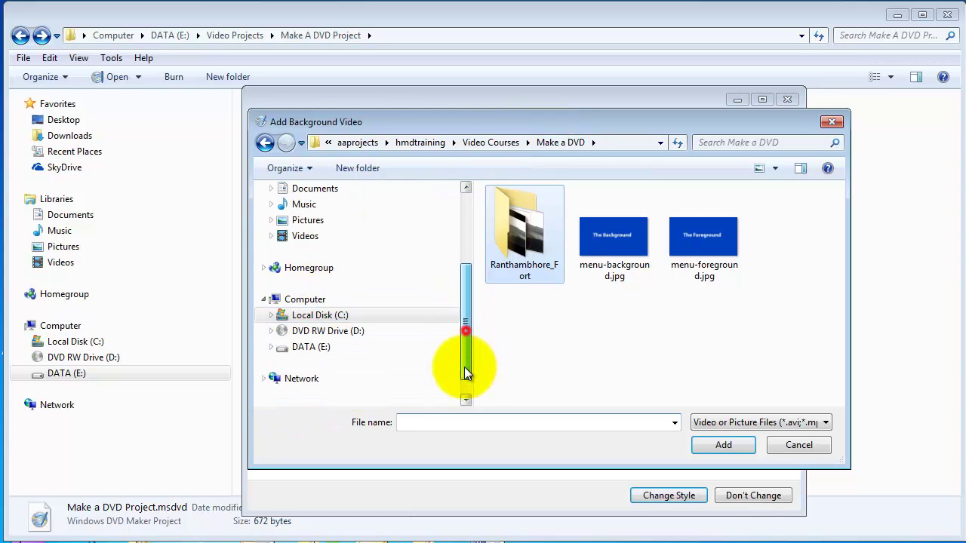
pyautogui.click(311, 347)
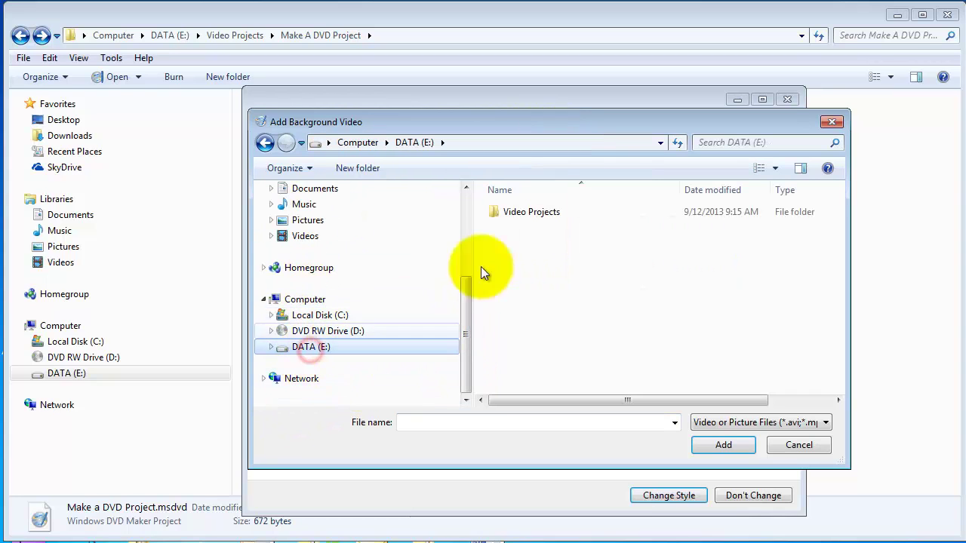
# Add Ranthambhore_Fort.jpg from Video Projects > Make A DVD Project > The Fort as background
pyautogui.doubleClick(547, 214)
pyautogui.scroll(-5, 557, 278)
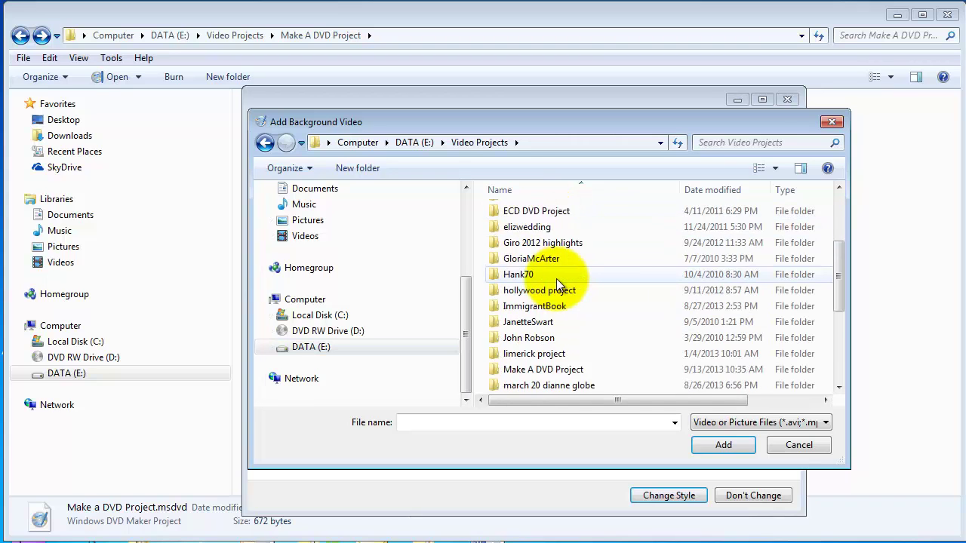
pyautogui.doubleClick(529, 275)
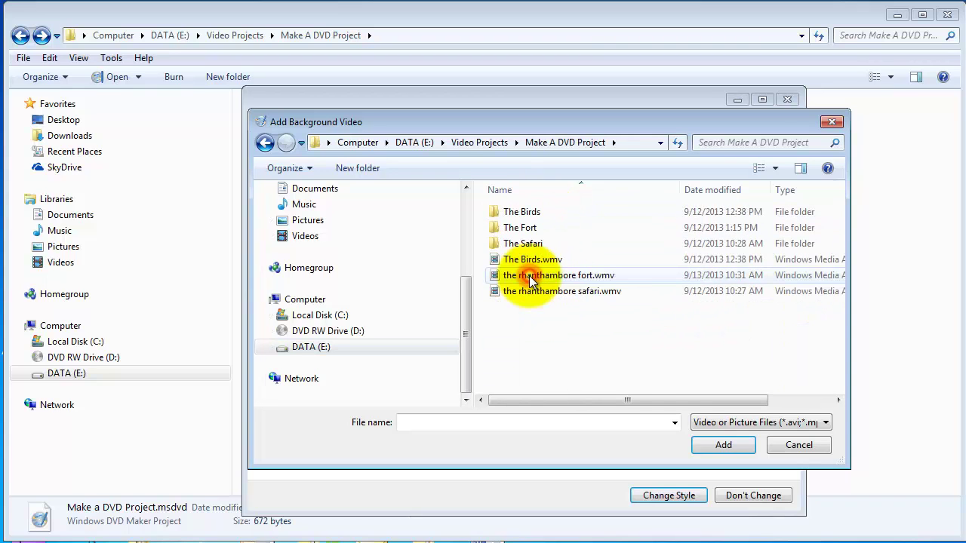
pyautogui.doubleClick(525, 229)
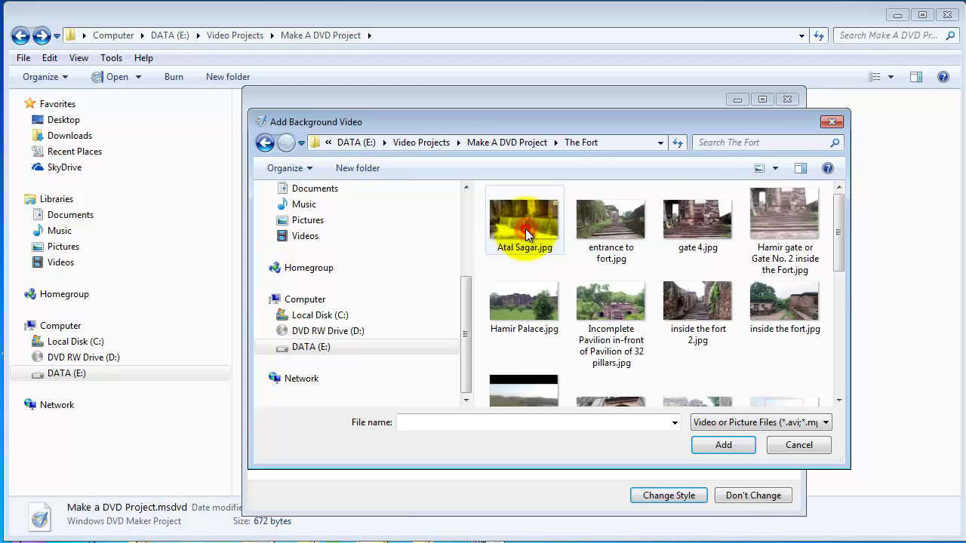
pyautogui.moveTo(840, 225); pyautogui.dragTo(848, 269)
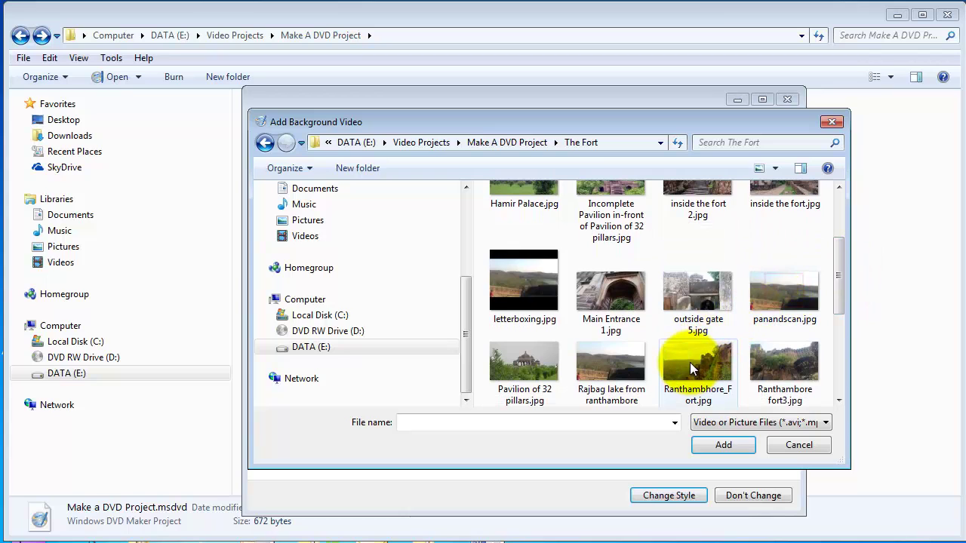
pyautogui.click(690, 362)
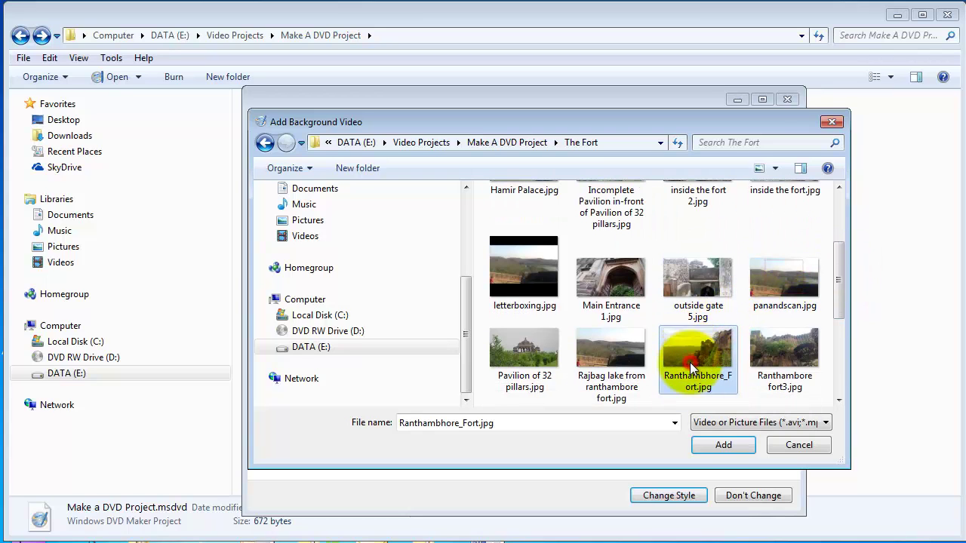
pyautogui.click(710, 445)
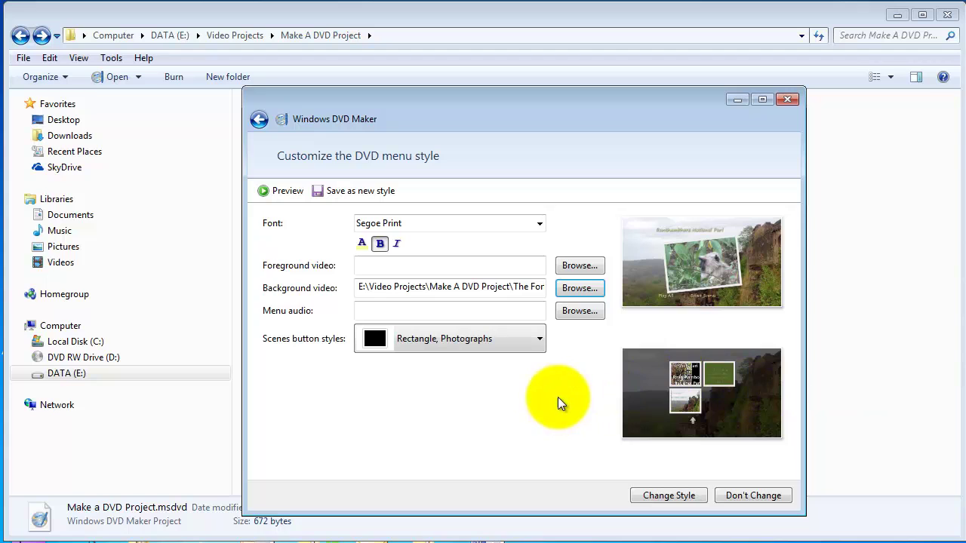
# Try the Rectangle, Special Occasion and Rectangle, Performance scene button styles
pyautogui.click(543, 339)
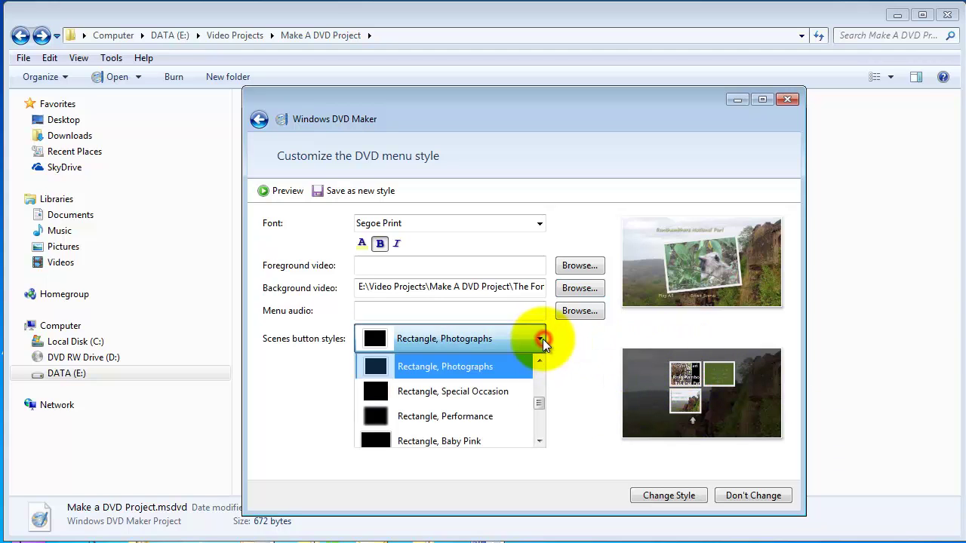
pyautogui.click(491, 392)
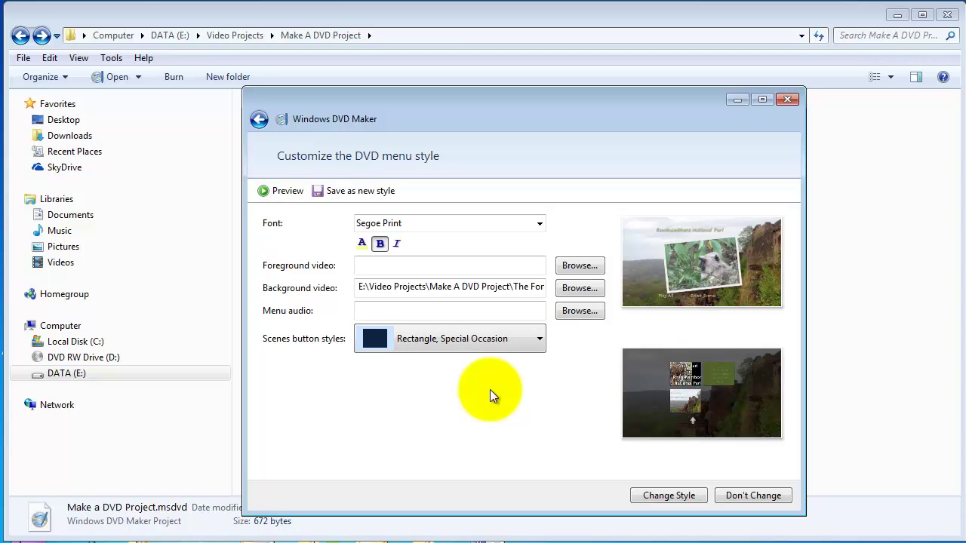
pyautogui.click(539, 339)
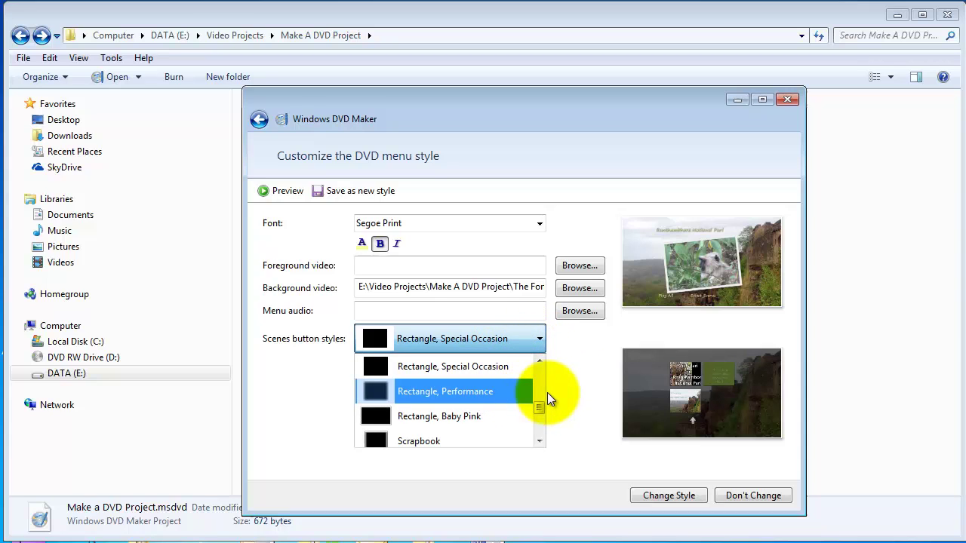
pyautogui.click(489, 392)
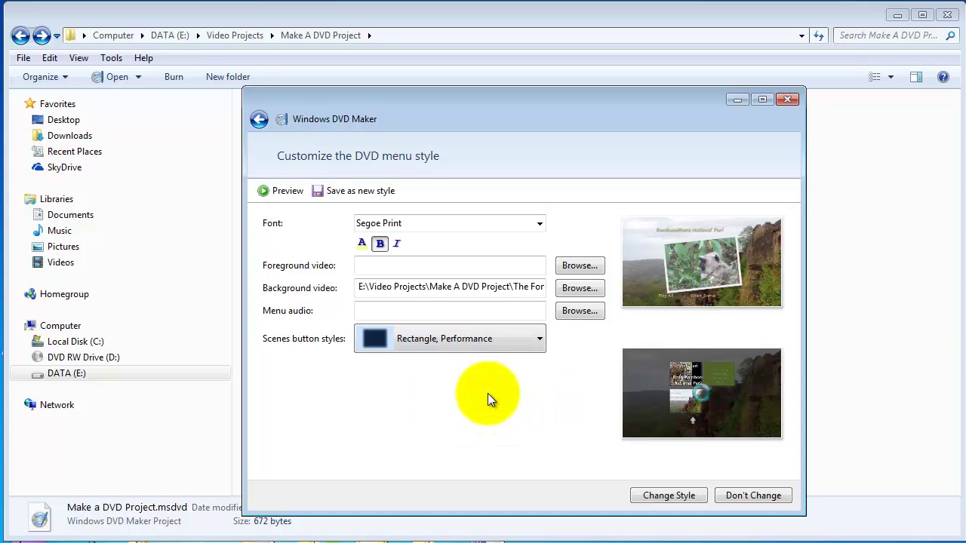
# Return to the Rectangle, Photographs scene button style and apply the customised menu style
pyautogui.click(541, 342)
pyautogui.moveTo(541, 409); pyautogui.dragTo(544, 385)
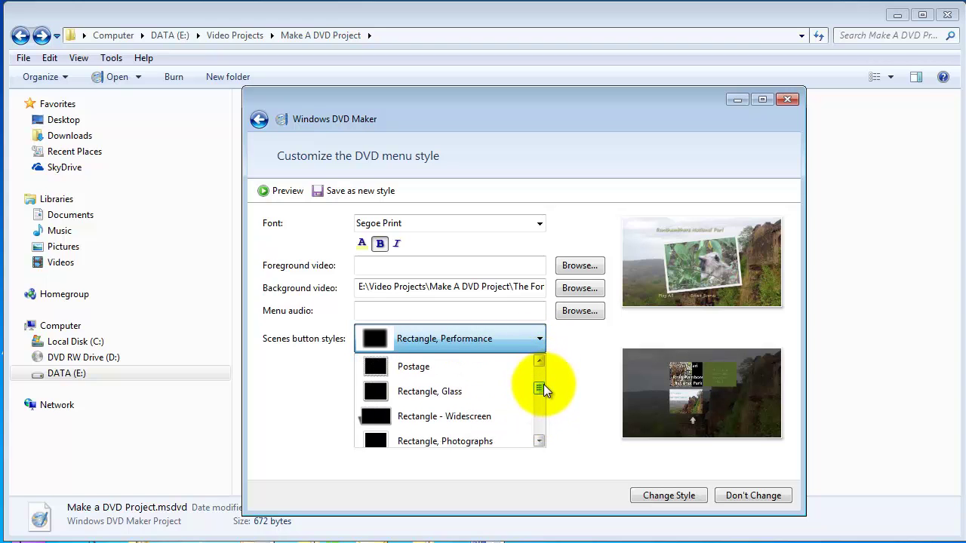
pyautogui.click(540, 441)
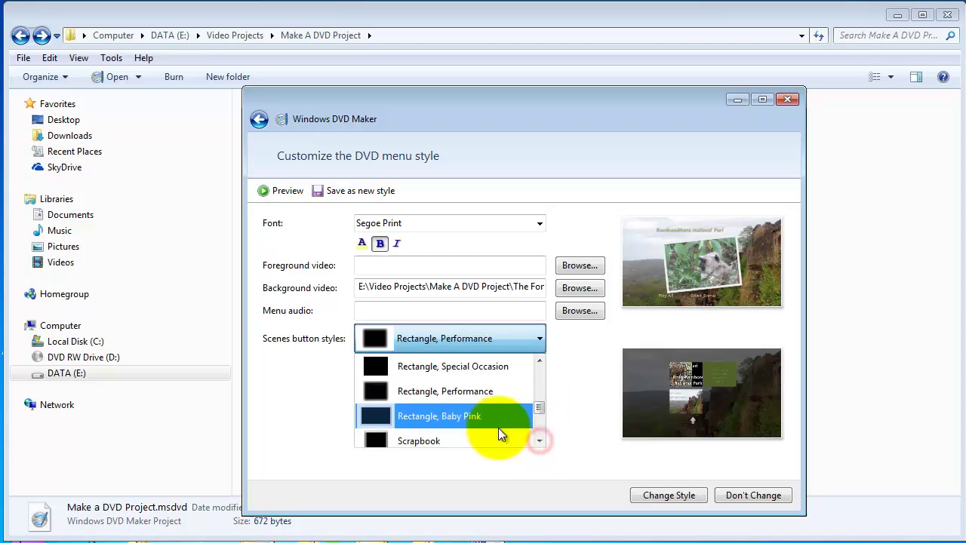
pyautogui.scroll(-2, 498, 432)
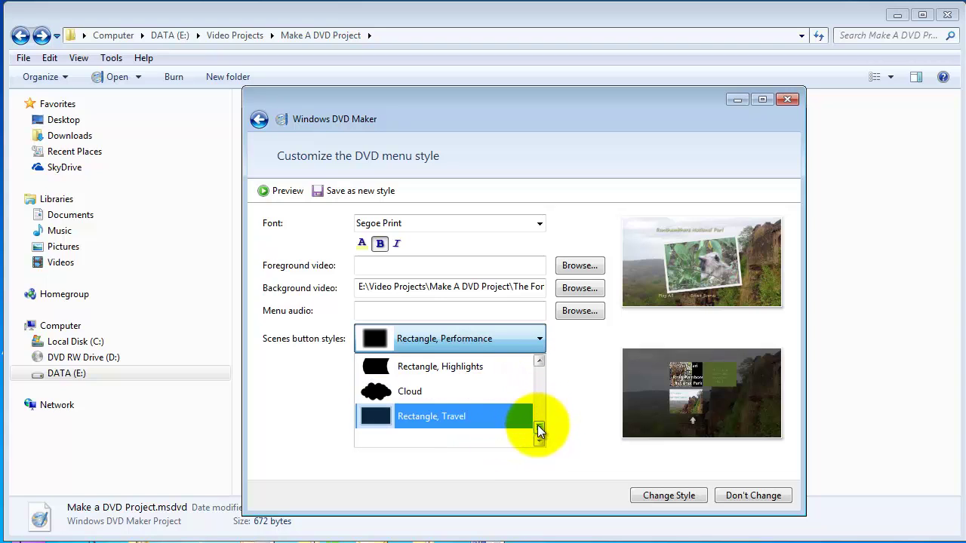
pyautogui.moveTo(537, 425); pyautogui.dragTo(544, 401)
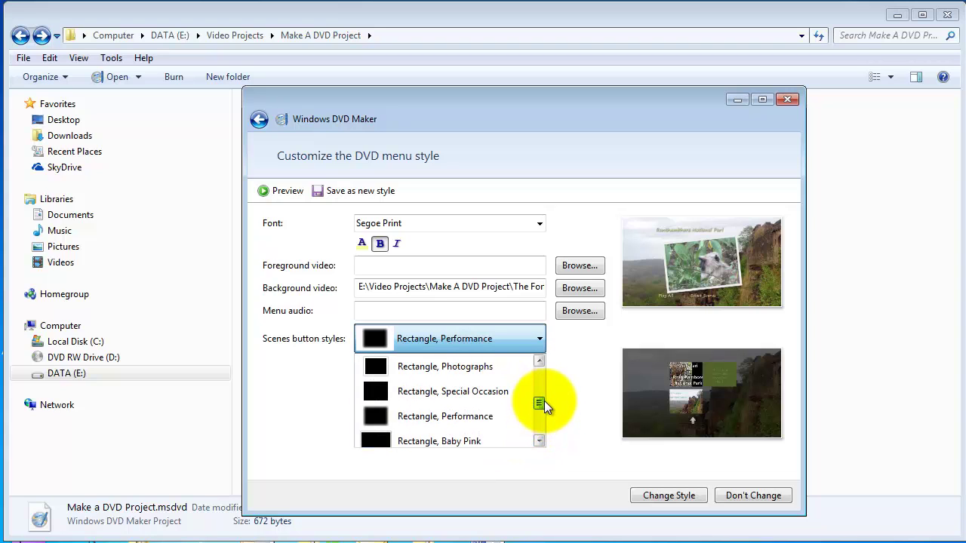
pyautogui.click(492, 367)
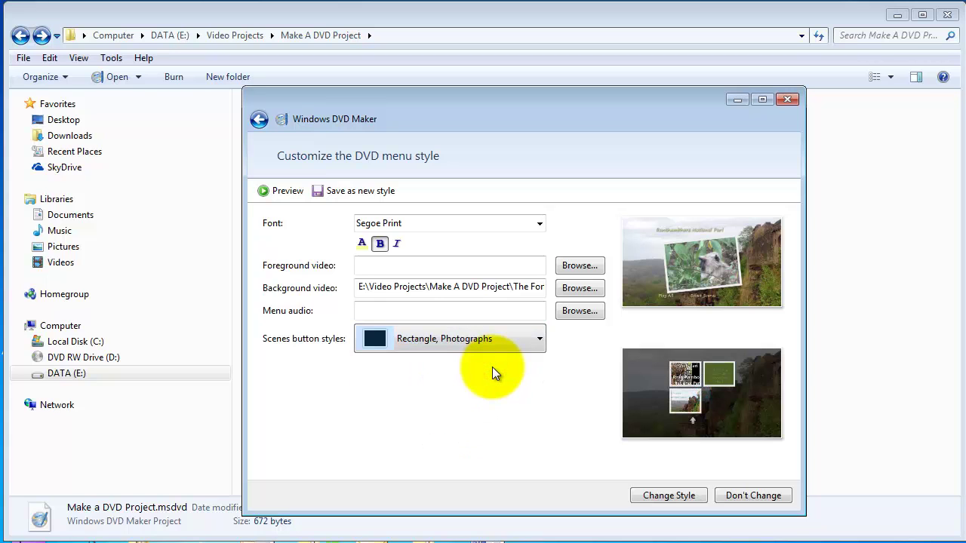
pyautogui.click(677, 495)
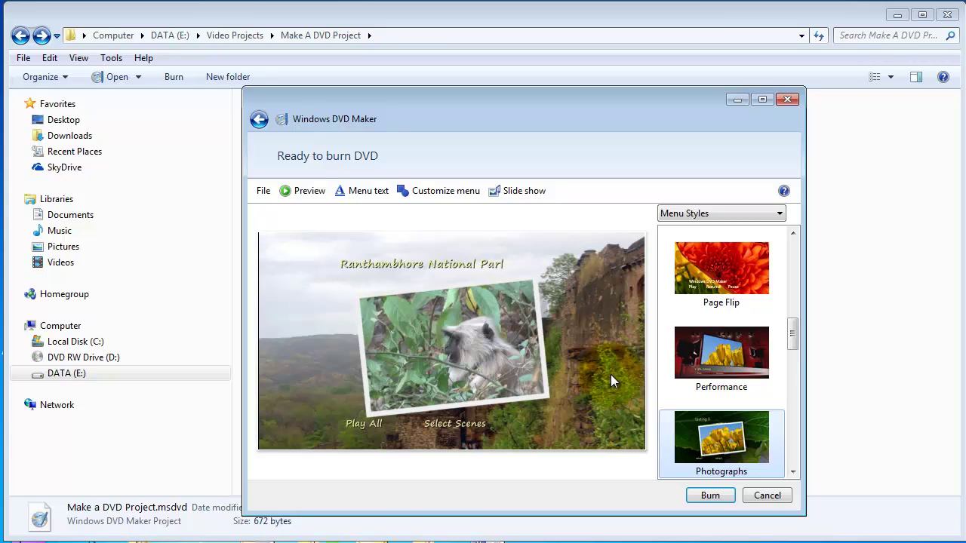
# Burn the project with its Photographs-style fort menu to DVD
pyautogui.click(709, 497)
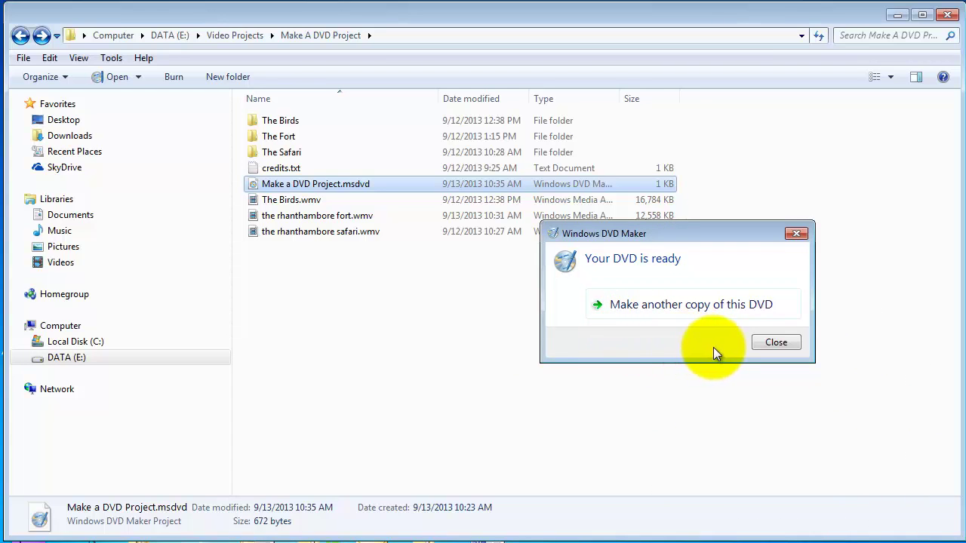
# Dismiss the 'Your DVD is ready' notice once burning completes
pyautogui.click(775, 344)
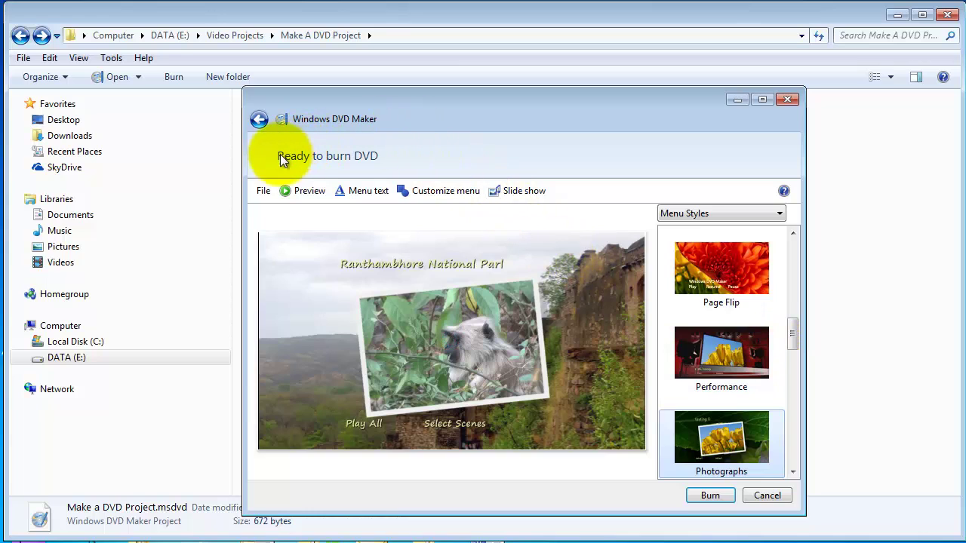
# Save the project via File > Save, quit DVD Maker, and play the burned DVD
pyautogui.click(263, 190)
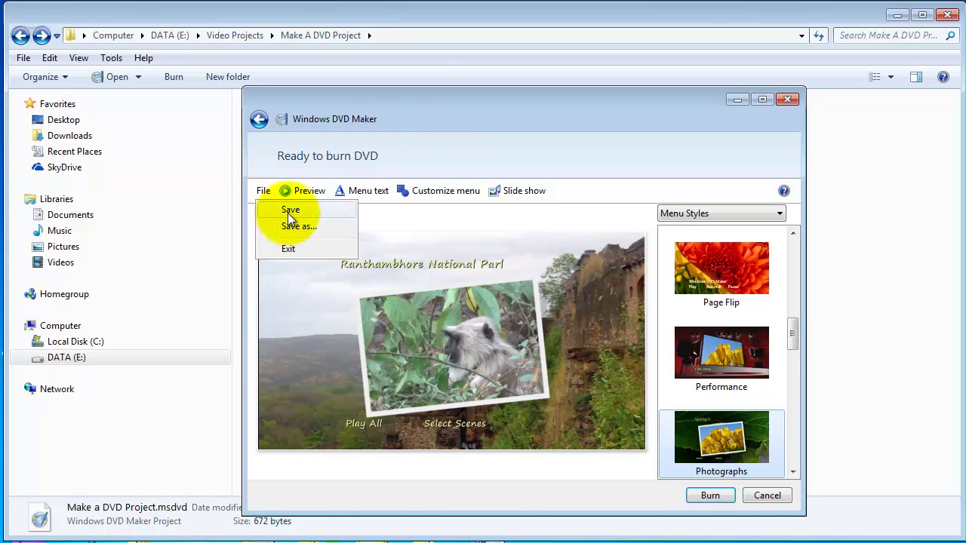
pyautogui.click(290, 212)
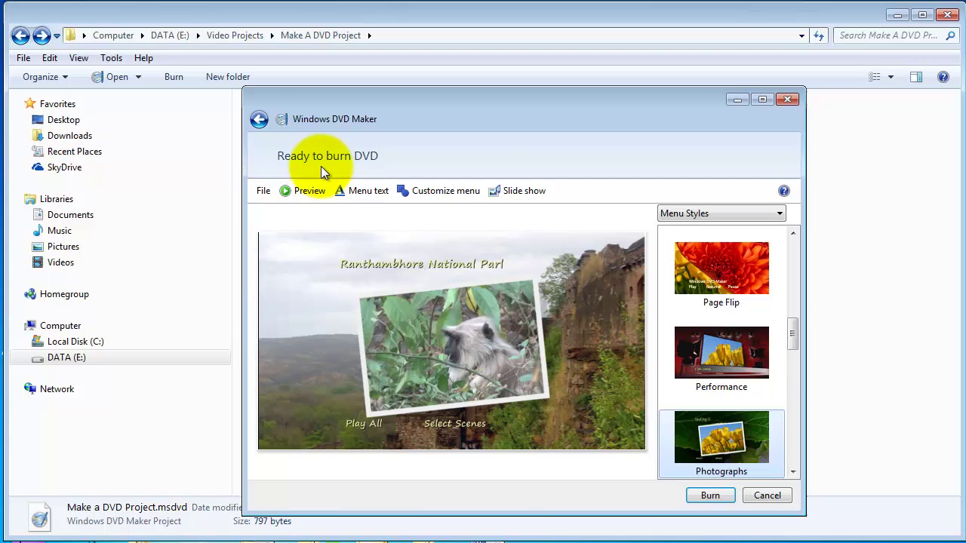
pyautogui.click(794, 100)
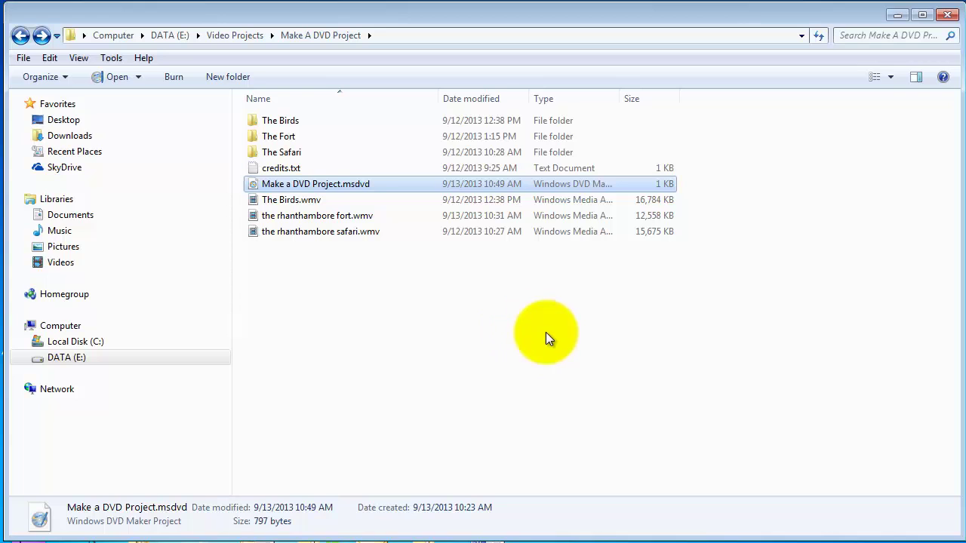
pyautogui.press('Return')
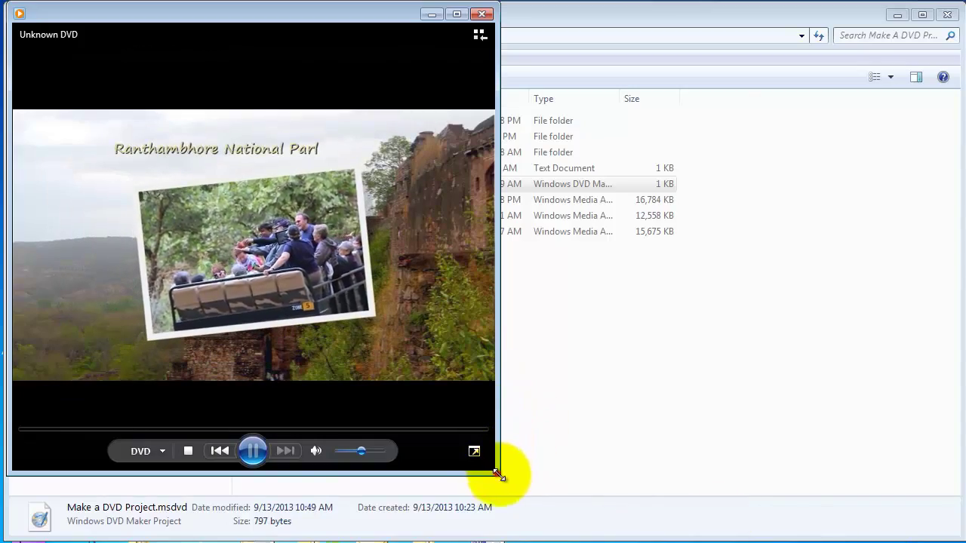
# Enlarge the player window and play The Birds of Ranthambhore from the Select Scenes menu
pyautogui.moveTo(498, 473); pyautogui.dragTo(927, 541)
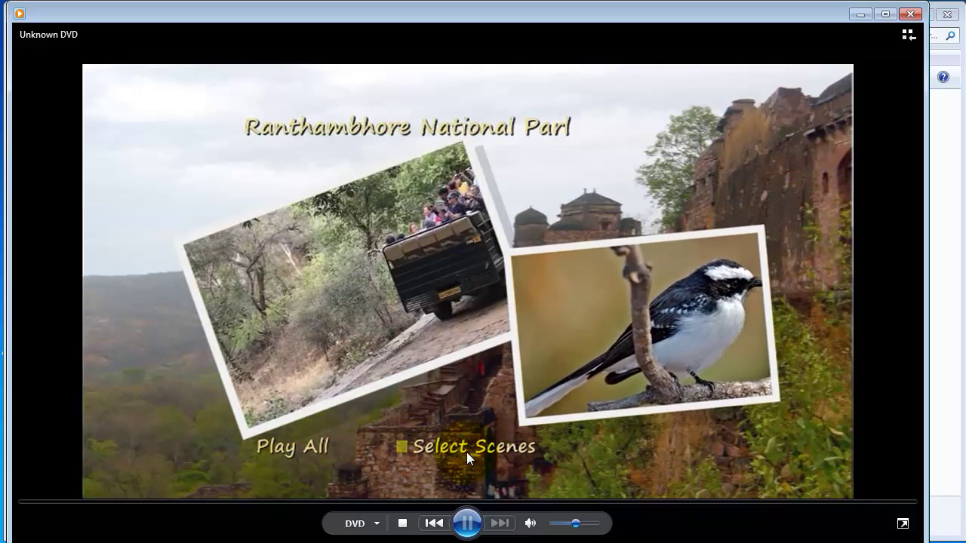
pyautogui.click(467, 452)
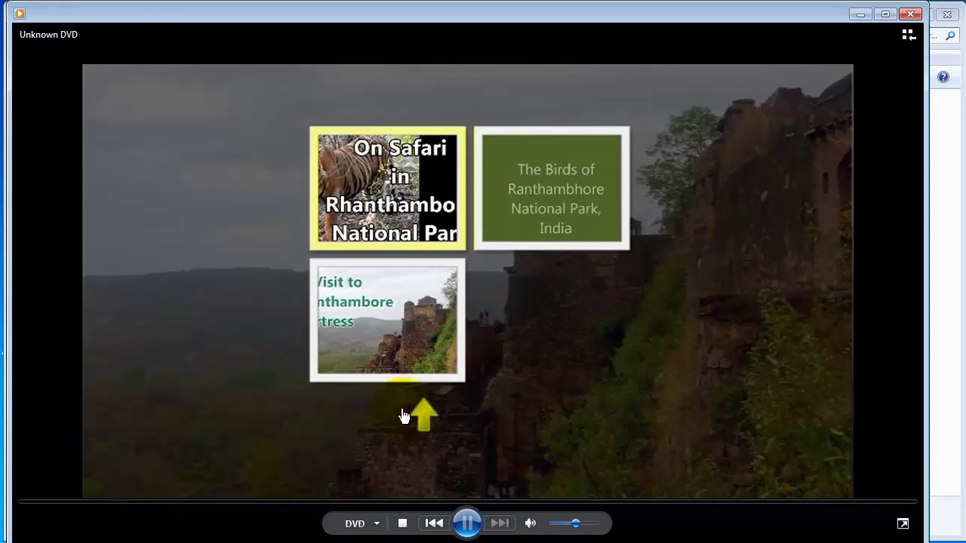
pyautogui.click(378, 311)
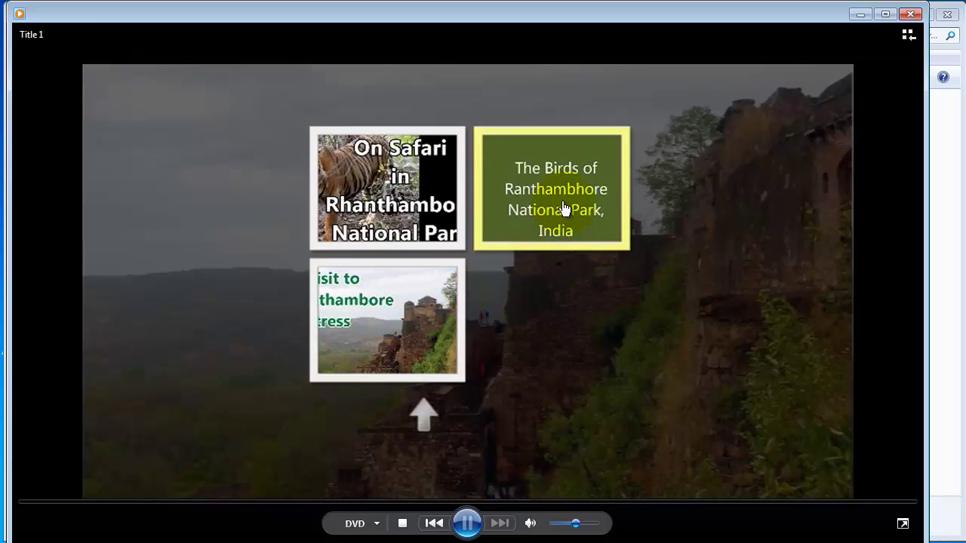
pyautogui.click(529, 198)
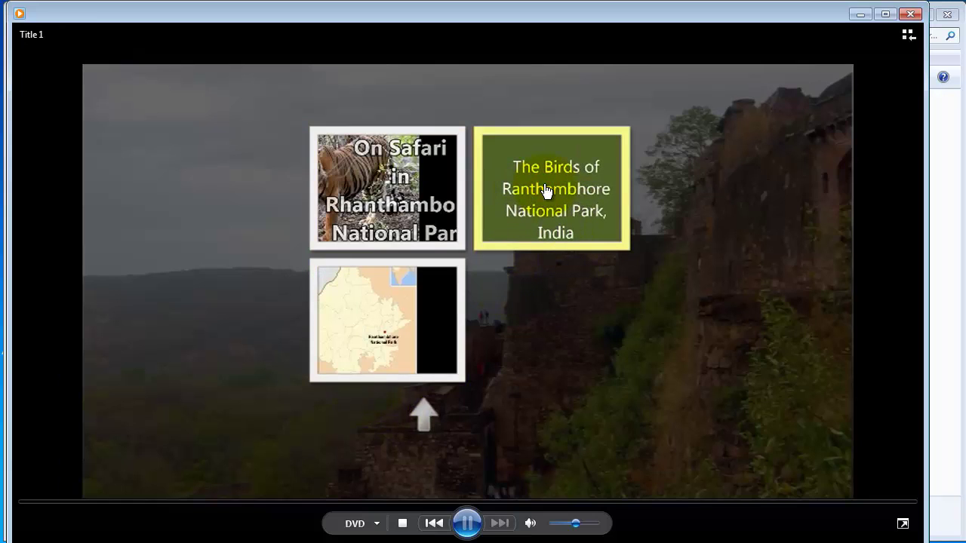
pyautogui.click(545, 185)
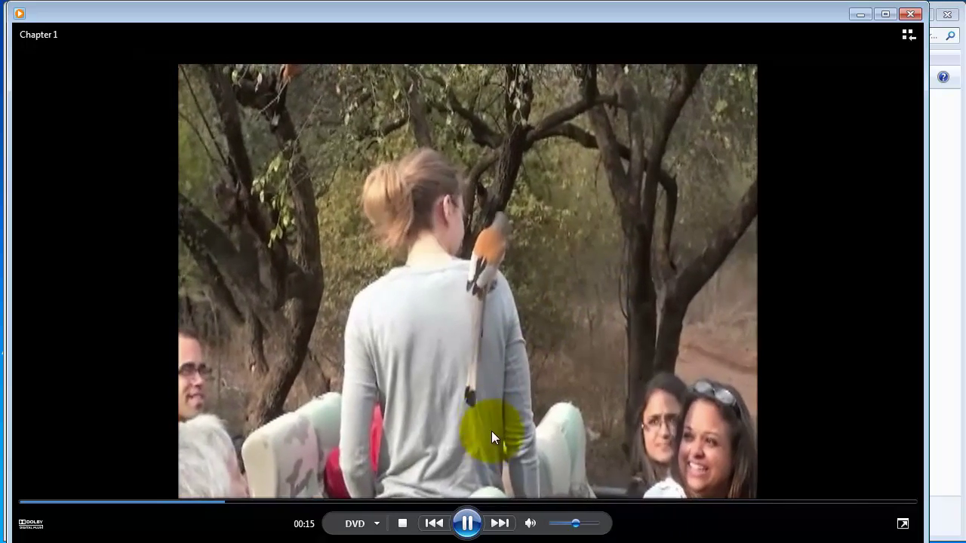
# Pause the Birds clip playback at 00:16 in Chapter 1
pyautogui.click(468, 524)
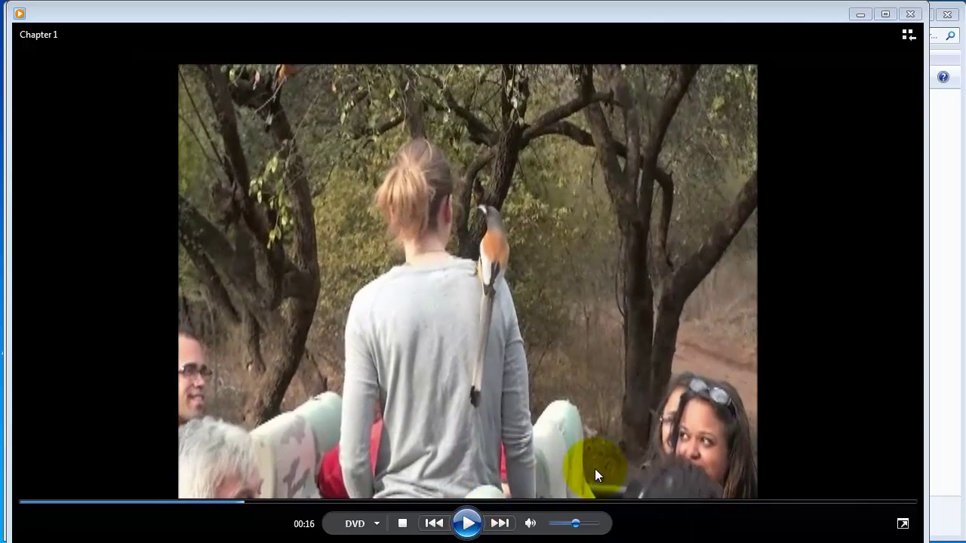